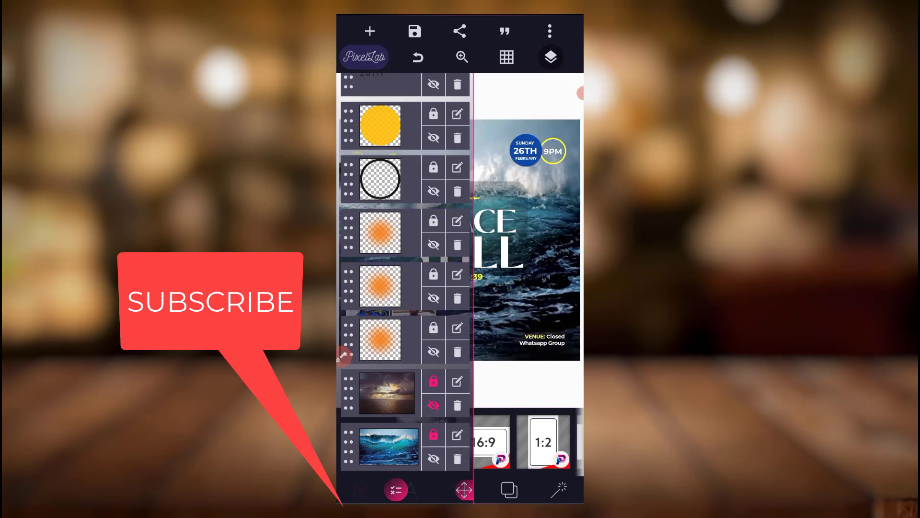
Hide the layer list to reveal the full Peace Be Still flyer with its stormy-wave background.
click(551, 58)
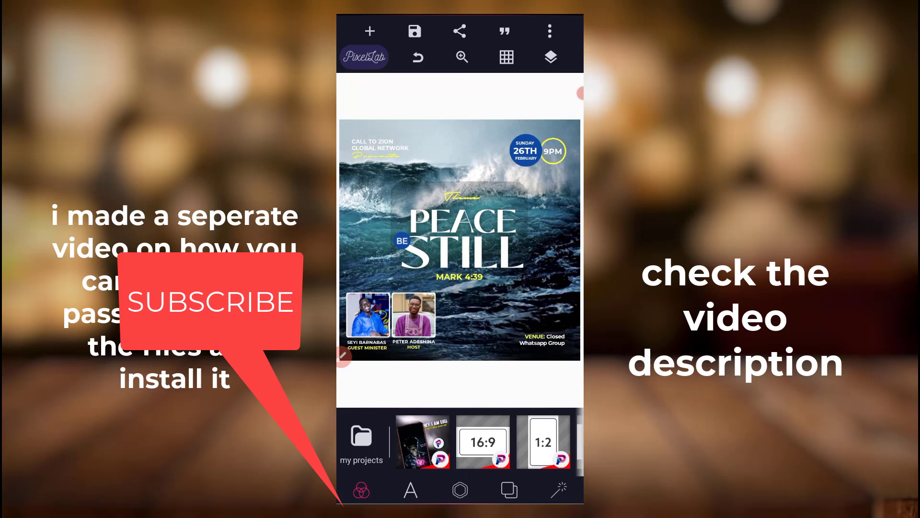
In the layer list, show the sunset-sea image layer and hide the stormy-wave image layer.
click(551, 57)
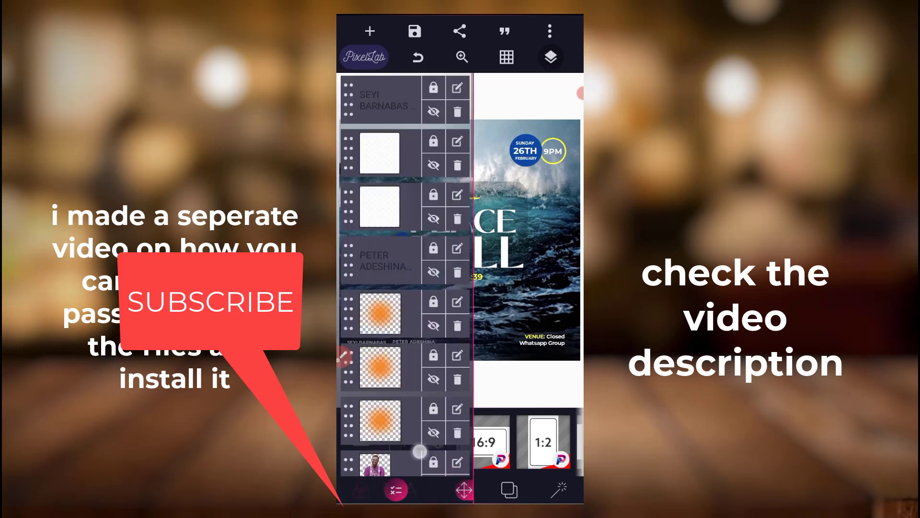
scroll(406, 274, down, 5)
click(434, 459)
click(433, 405)
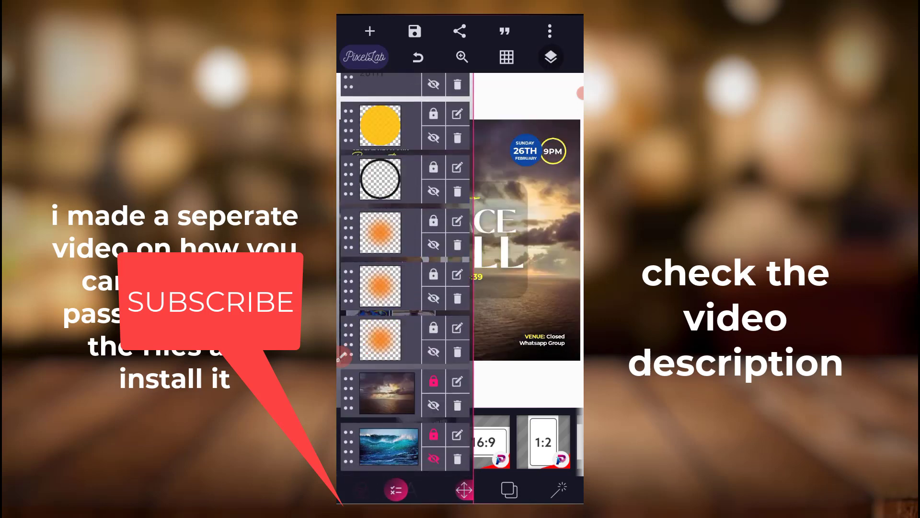
click(551, 57)
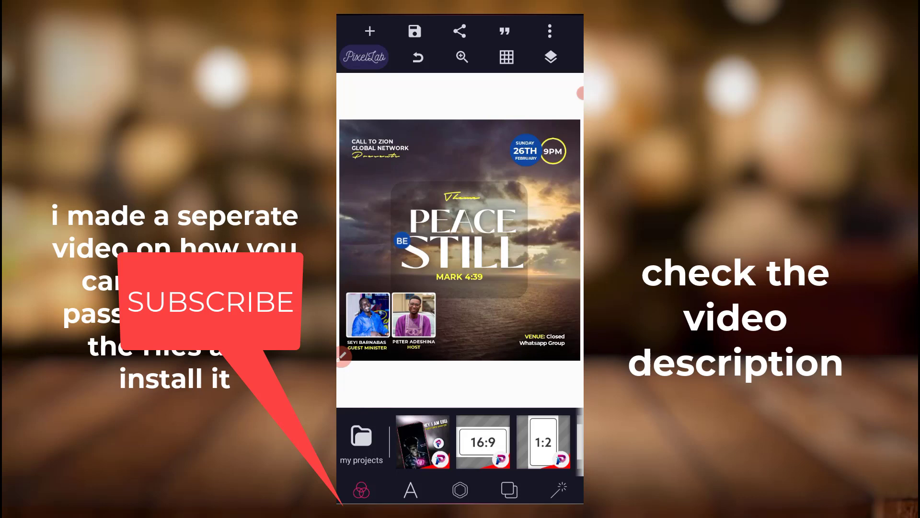
Find the Jide project in My projects and open it, confirming with OK.
click(361, 438)
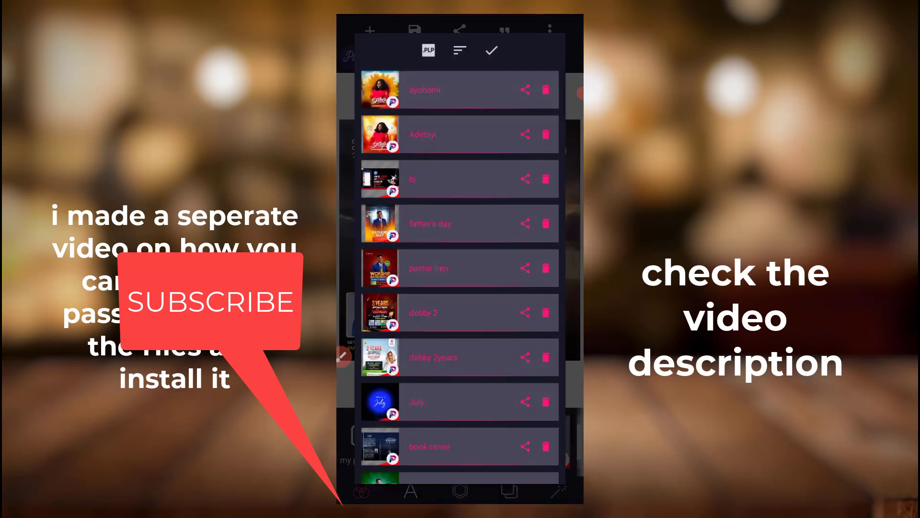
scroll(538, 206, down, 5)
scroll(493, 310, down, 5)
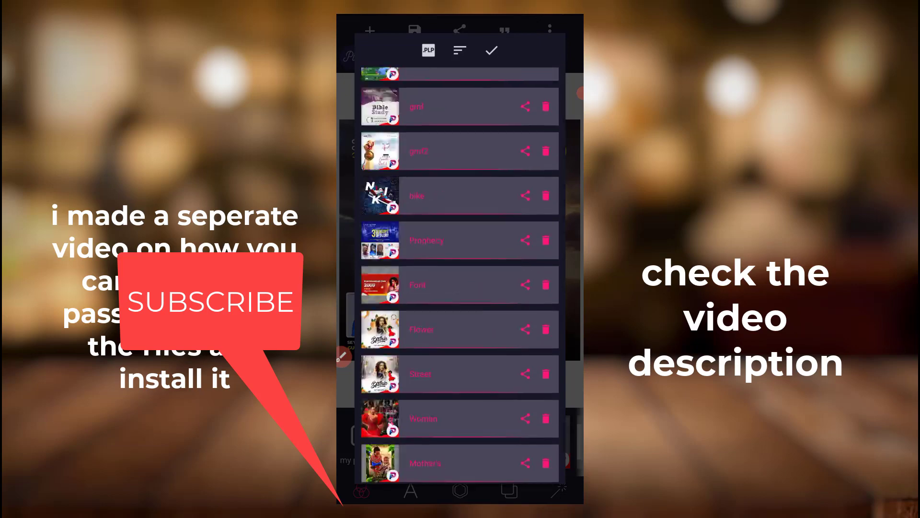
scroll(543, 206, down, 5)
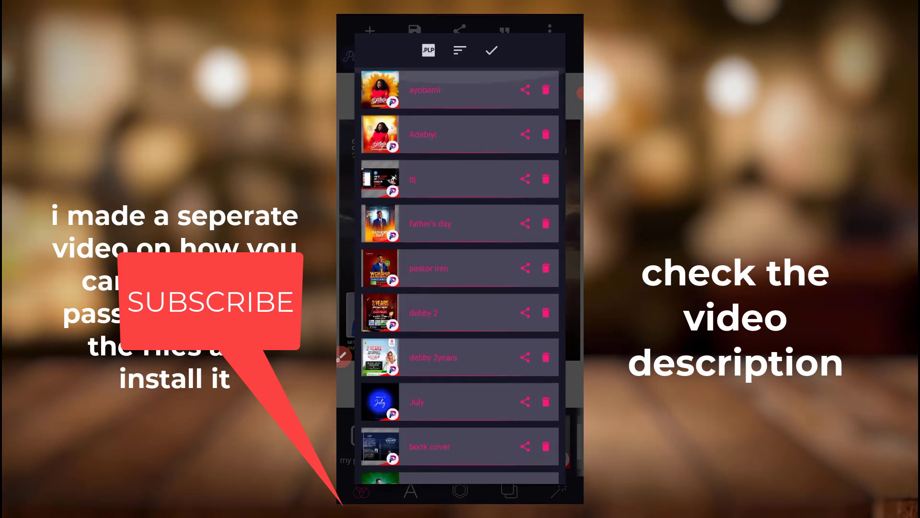
scroll(543, 206, down, 3)
scroll(543, 207, up, 5)
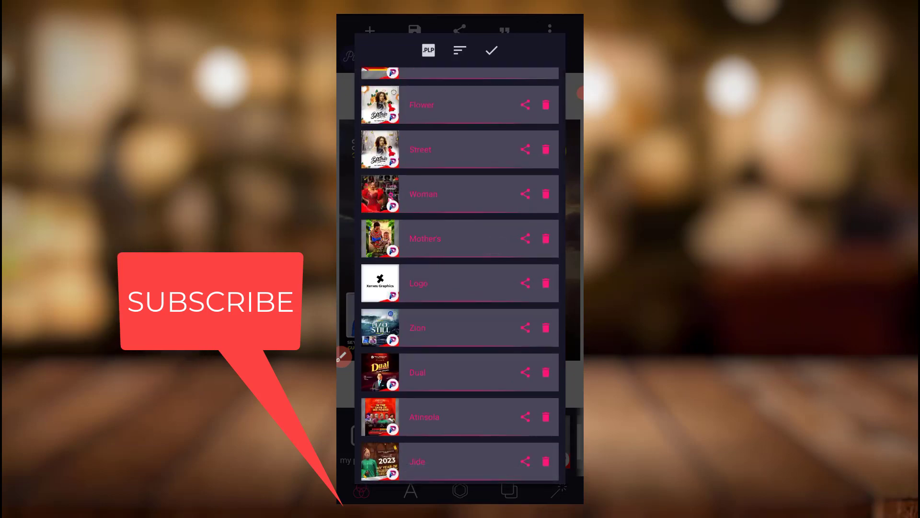
click(431, 464)
click(542, 298)
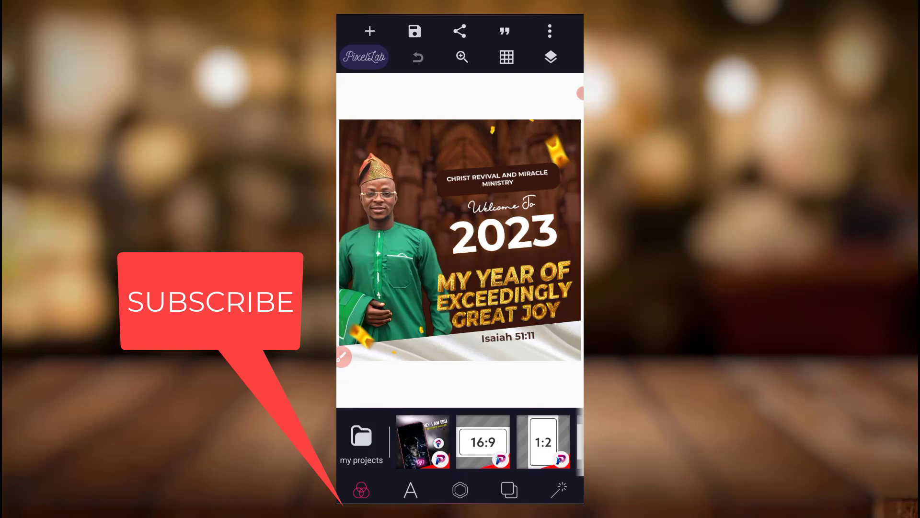
click(509, 307)
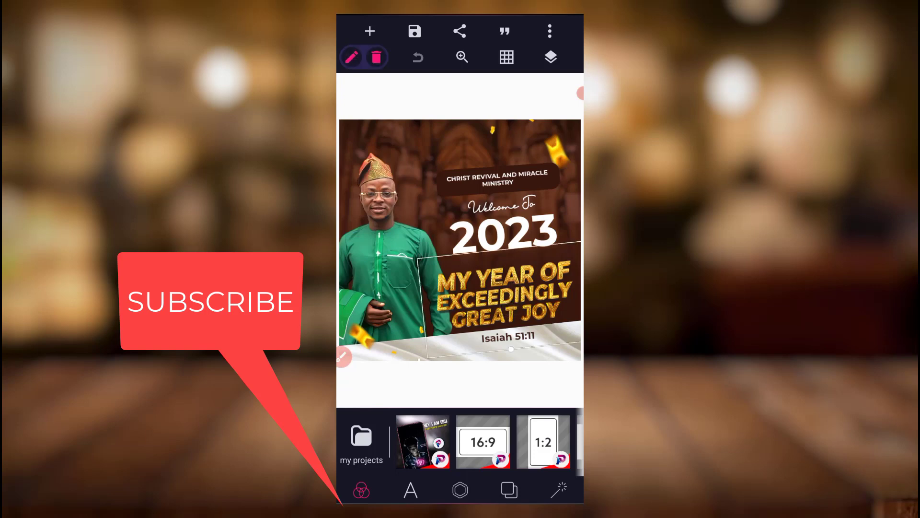
click(551, 57)
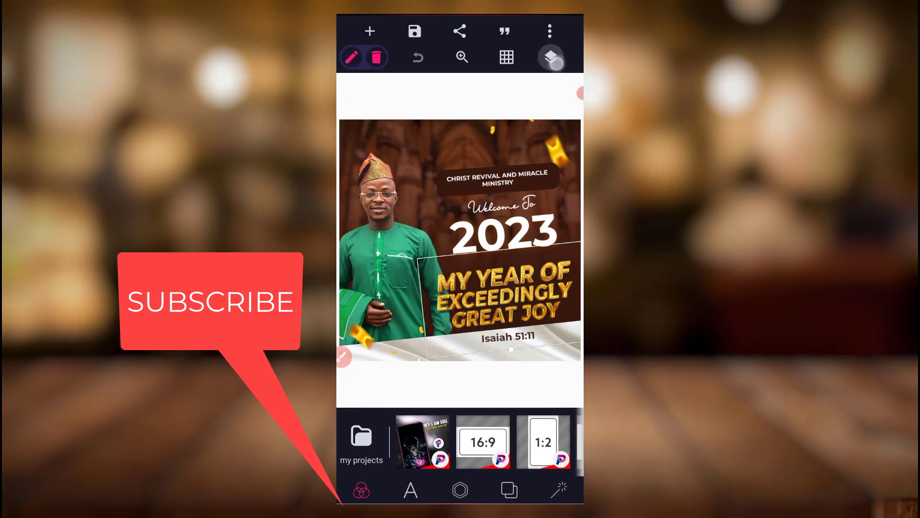
scroll(413, 251, down, 3)
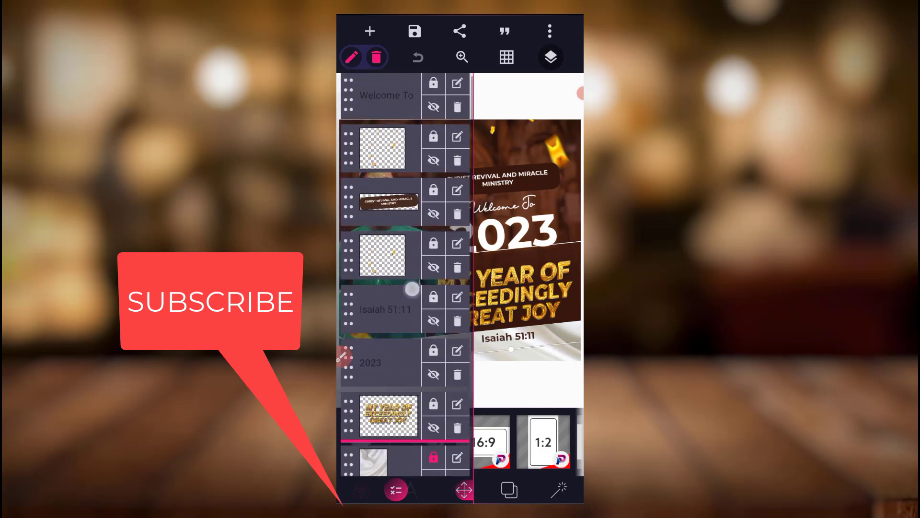
scroll(412, 251, down, 3)
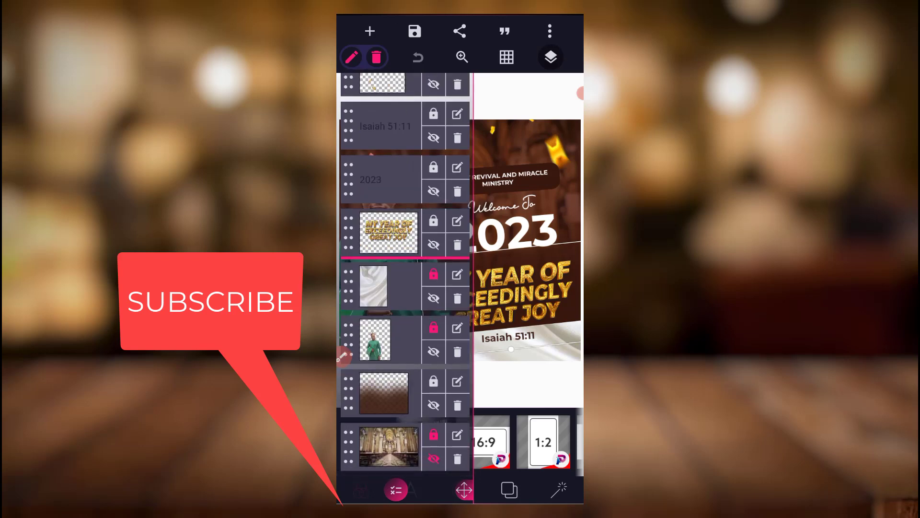
click(551, 57)
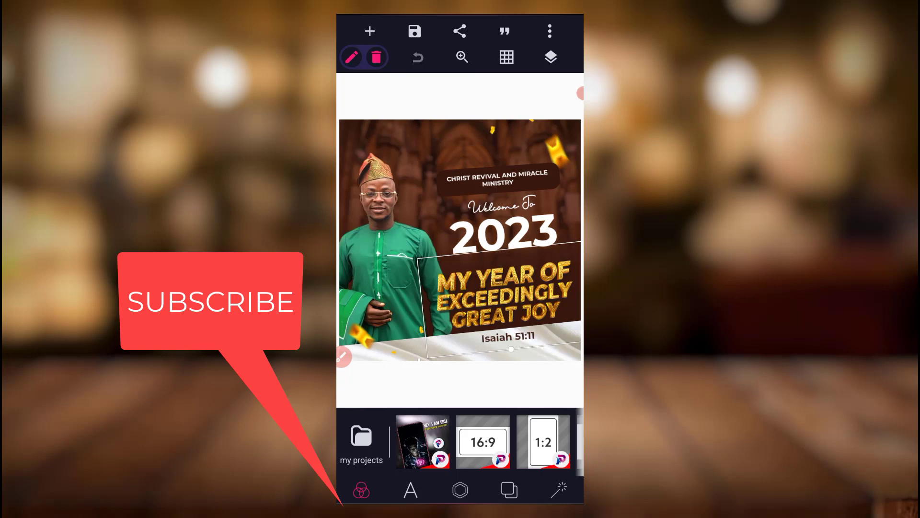
click(384, 223)
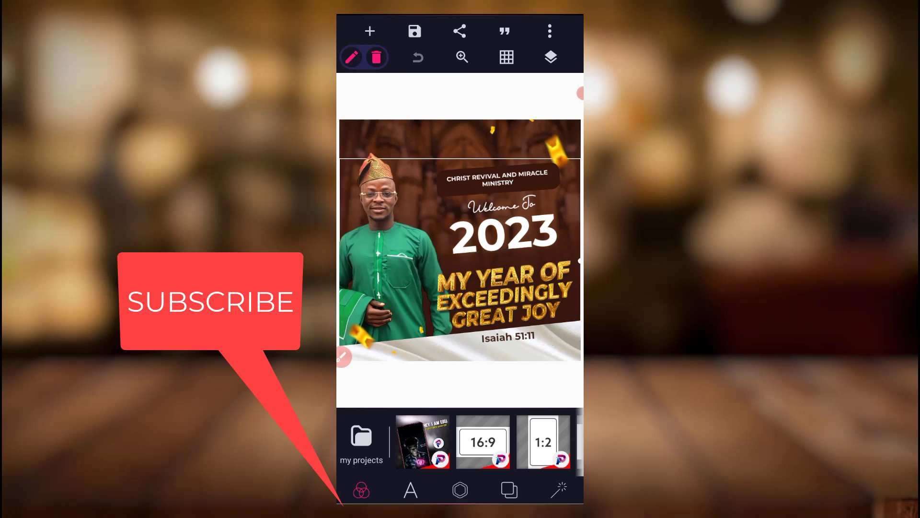
click(550, 57)
click(551, 57)
click(446, 125)
click(409, 282)
click(551, 57)
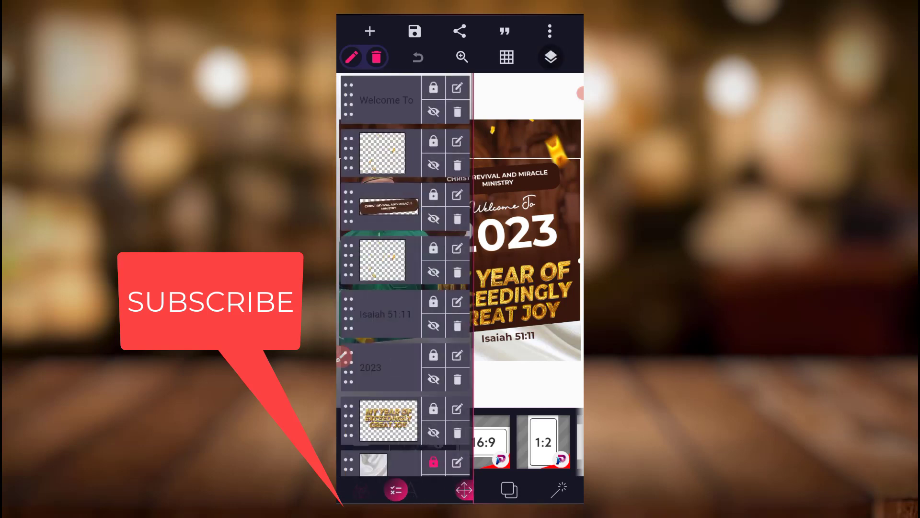
scroll(400, 366, down, 5)
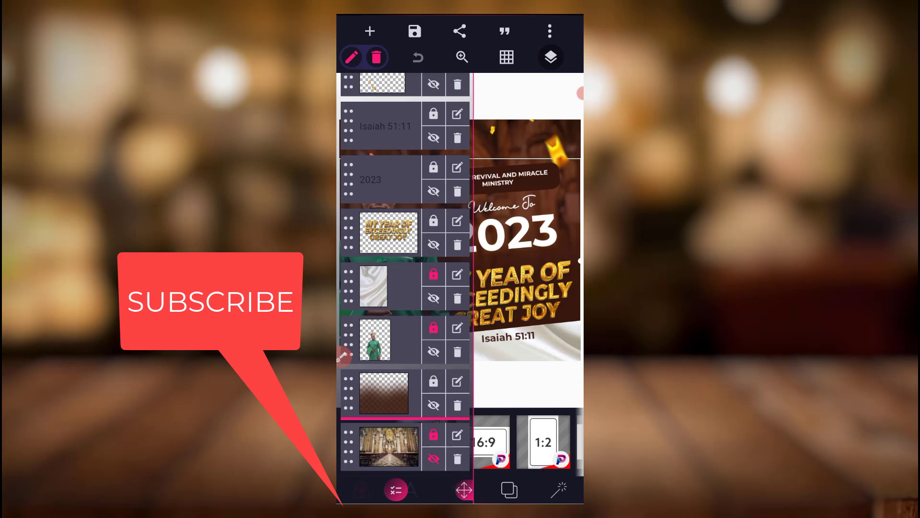
click(550, 57)
click(540, 179)
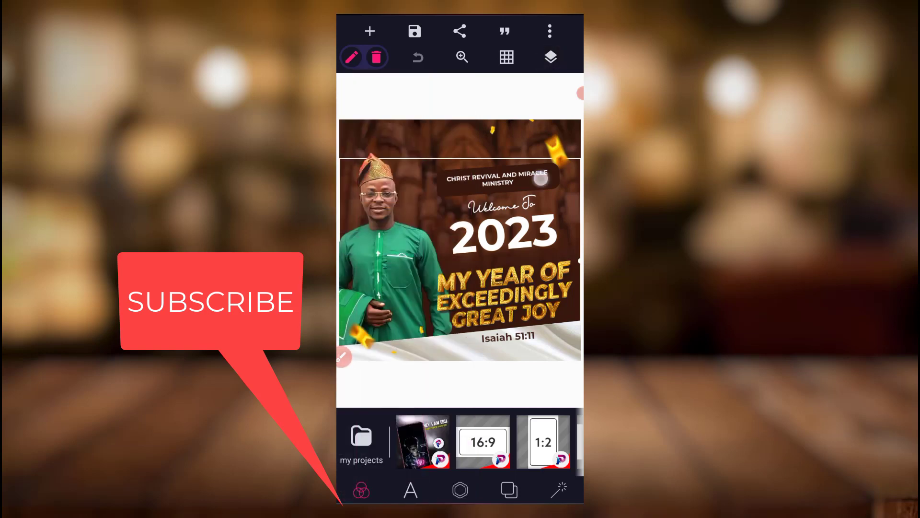
click(501, 206)
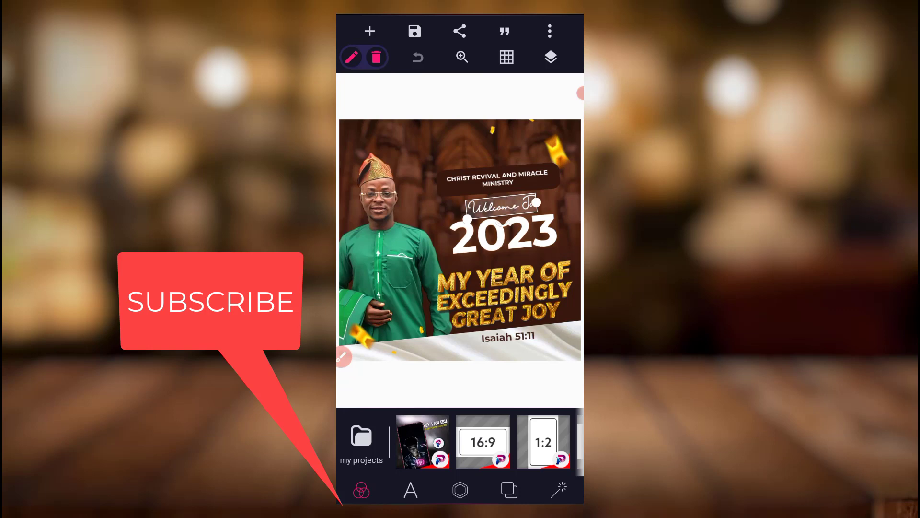
click(504, 292)
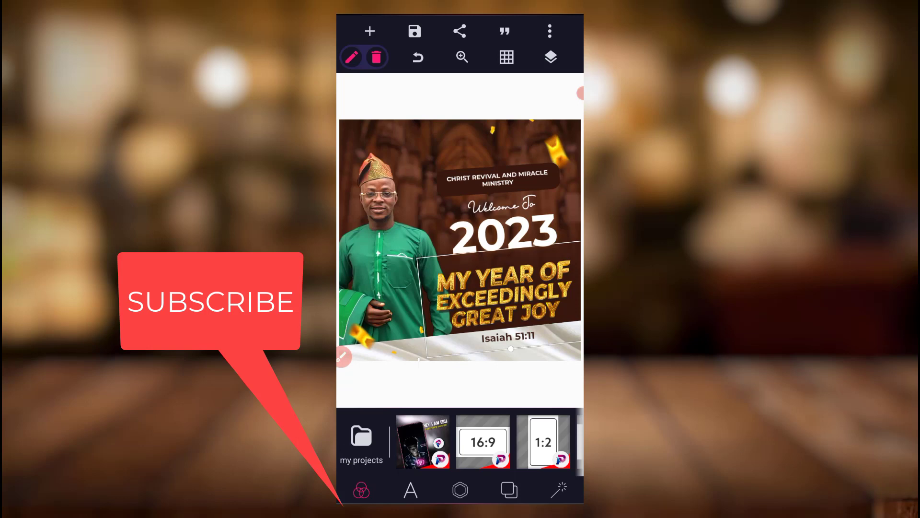
click(579, 93)
Choose 'open .plp file' from the three-dot menu and browse device storage for a .plp file.
click(550, 31)
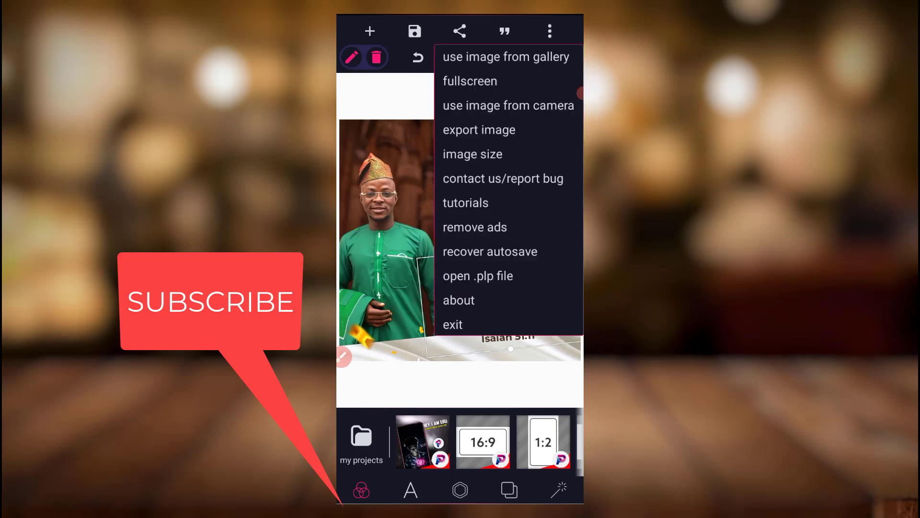
click(510, 275)
click(407, 96)
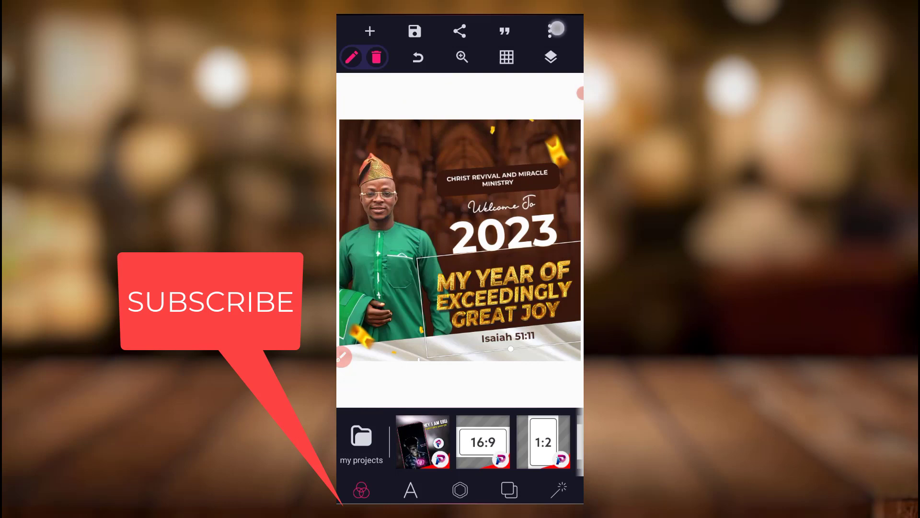
click(550, 31)
click(493, 276)
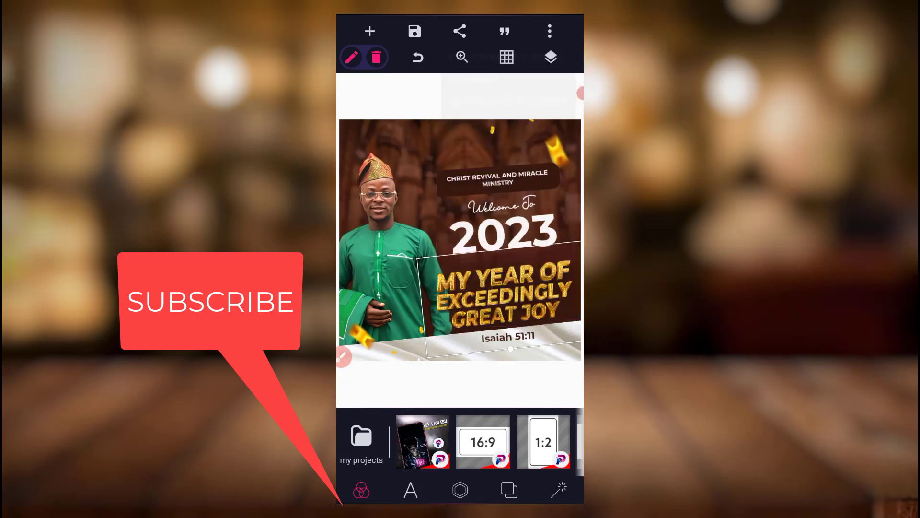
scroll(534, 154, down, 10)
scroll(498, 220, down, 5)
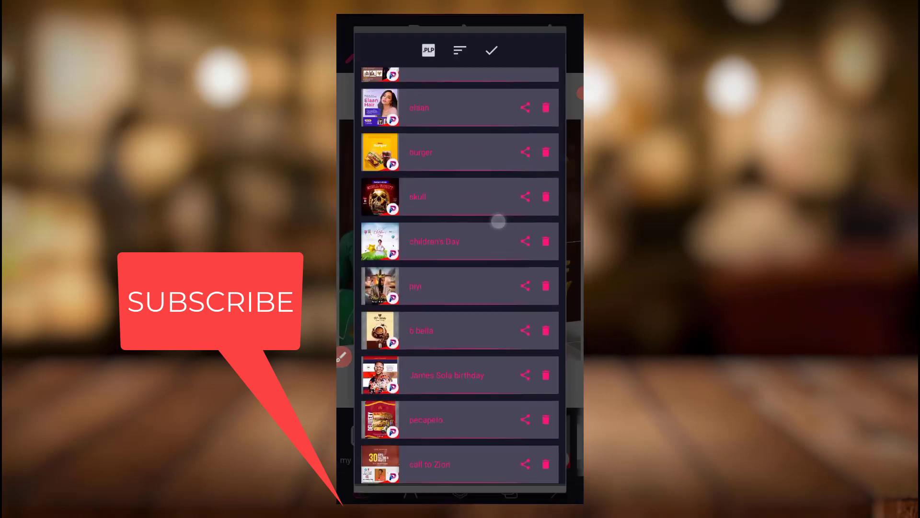
scroll(497, 220, up, 10)
scroll(460, 240, up, 10)
click(428, 50)
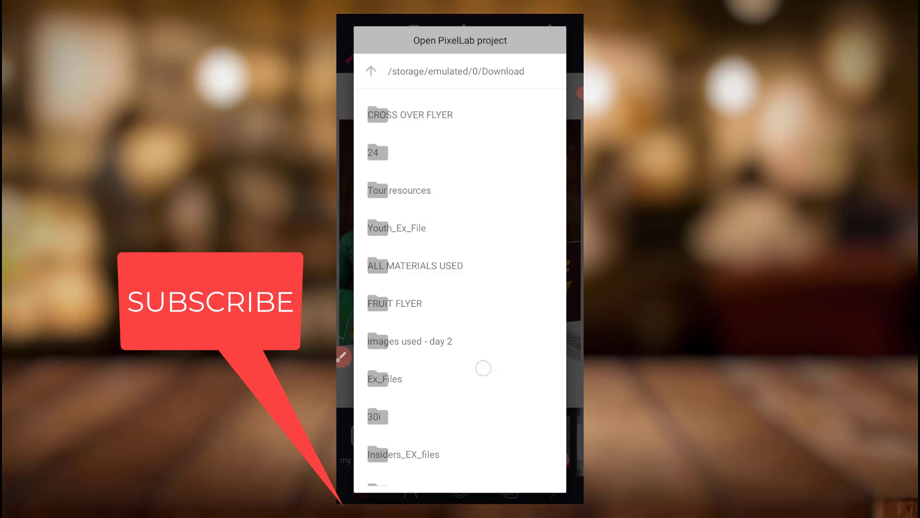
Load Text Effect (Thanks).plp from Download with OPEN ONLY, confirming the current work is discarded.
scroll(481, 366, down, 15)
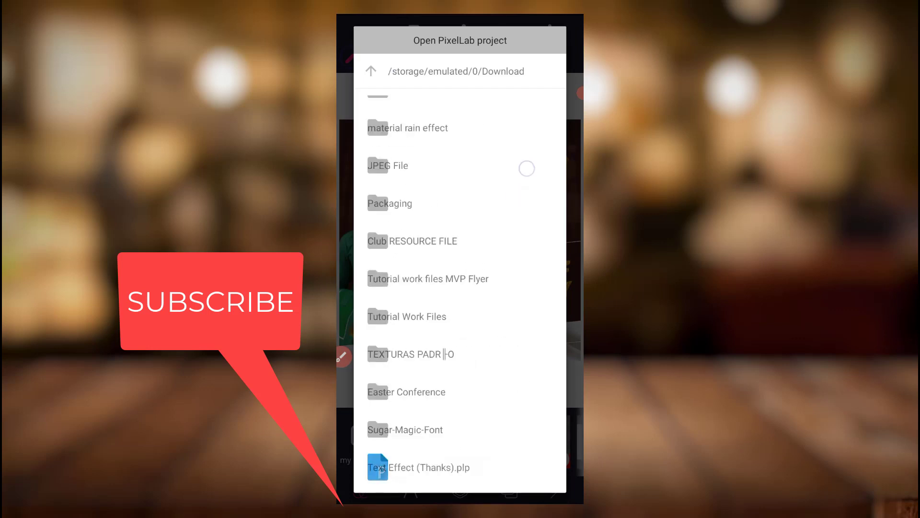
scroll(526, 168, up, 15)
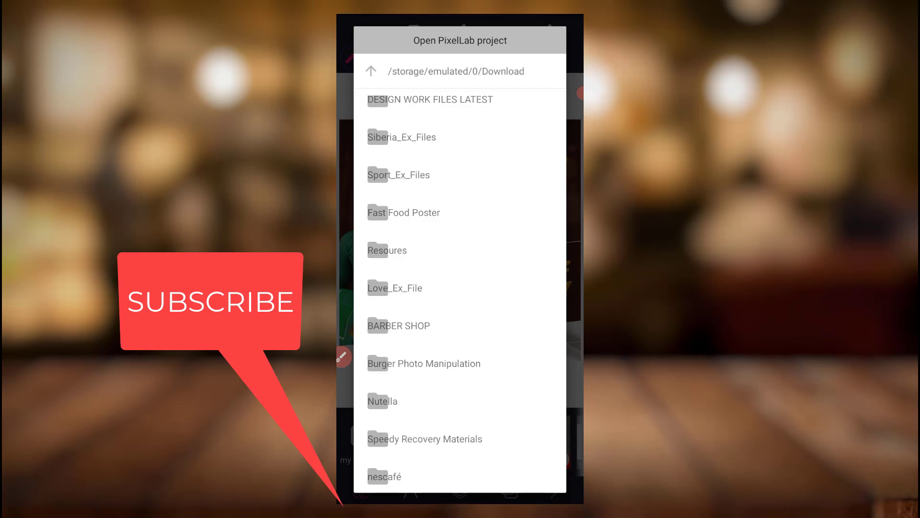
click(483, 436)
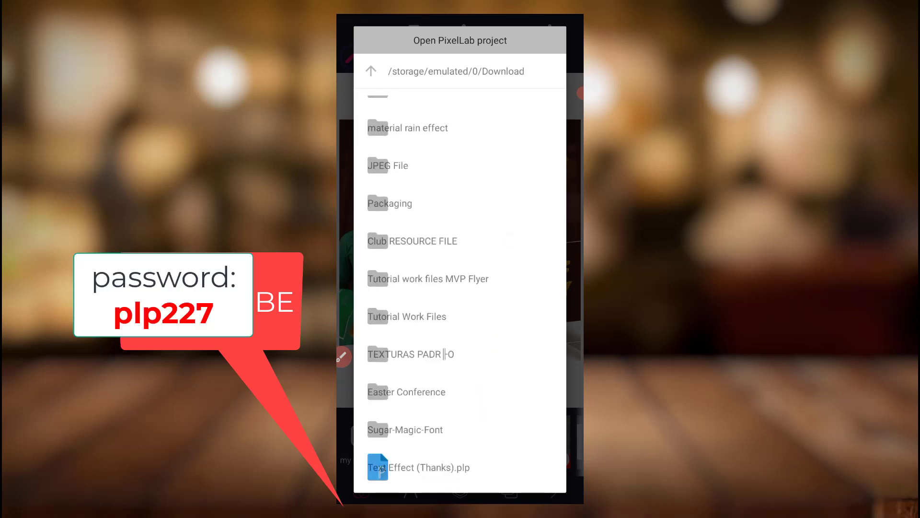
click(444, 465)
click(524, 301)
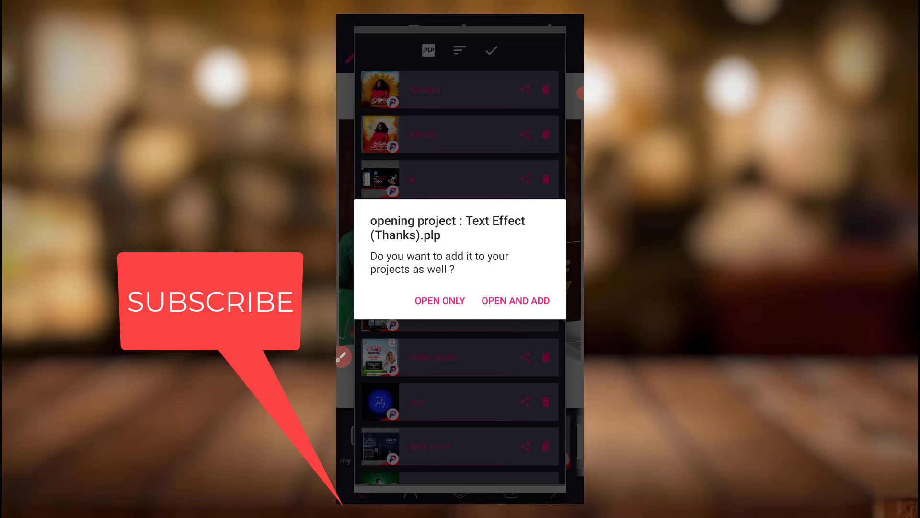
click(451, 300)
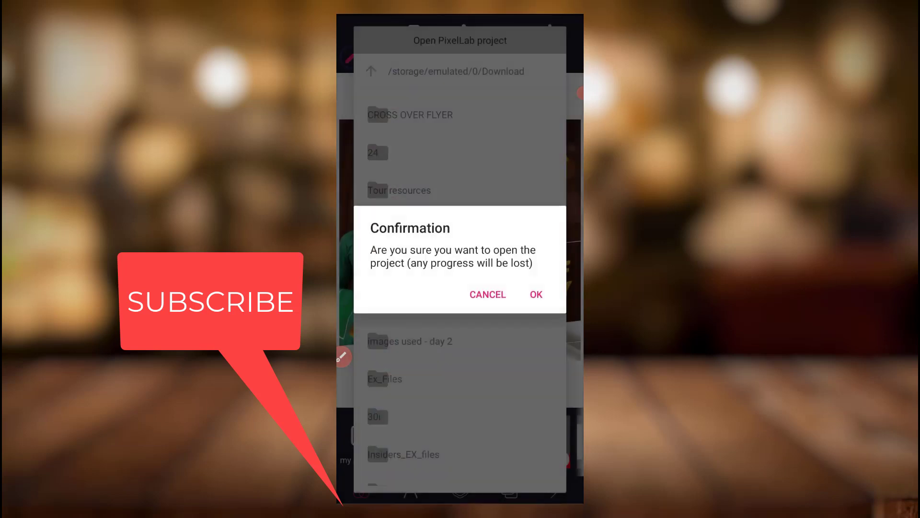
click(536, 294)
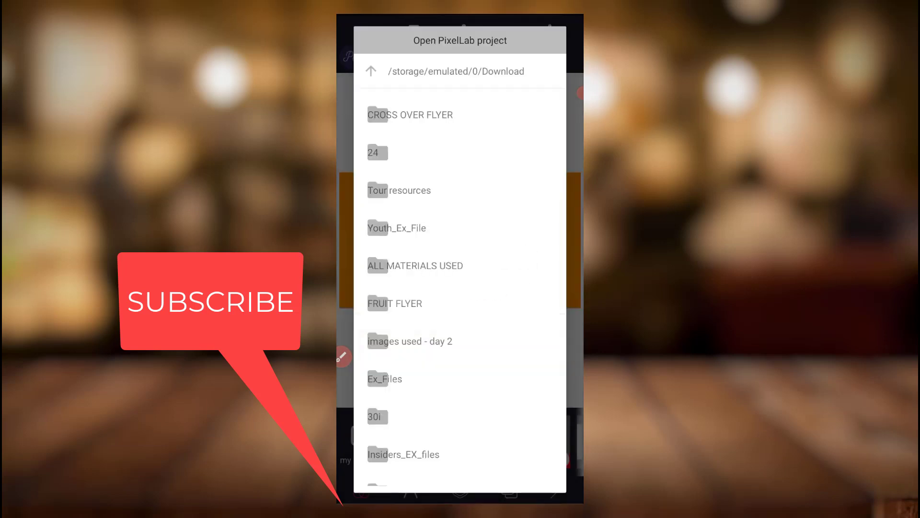
Browse the saved projects list, then close it to return to the THANKS design.
click(361, 438)
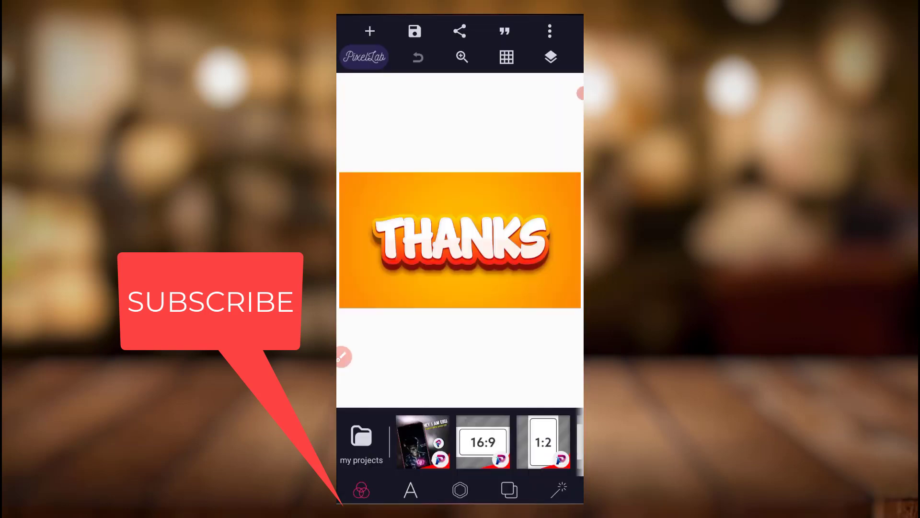
drag(411, 489, 372, 482)
click(362, 439)
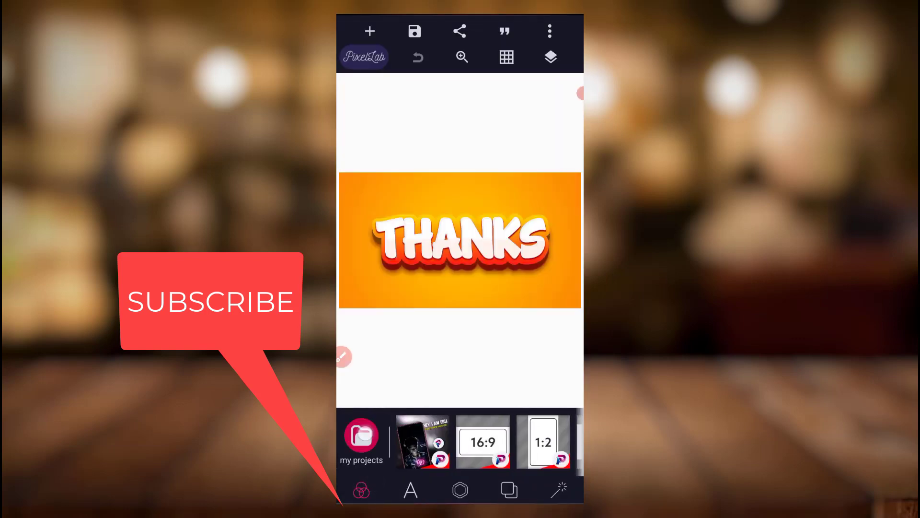
drag(474, 261, 503, 84)
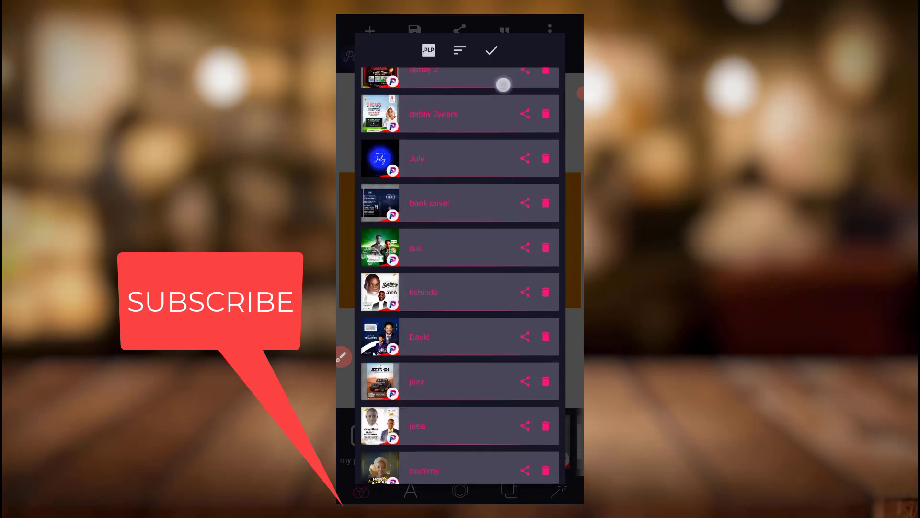
drag(504, 144, 494, 465)
mouse_move(487, 361)
mouse_down()
mouse_move(486, 179)
mouse_move(487, 362)
mouse_up()
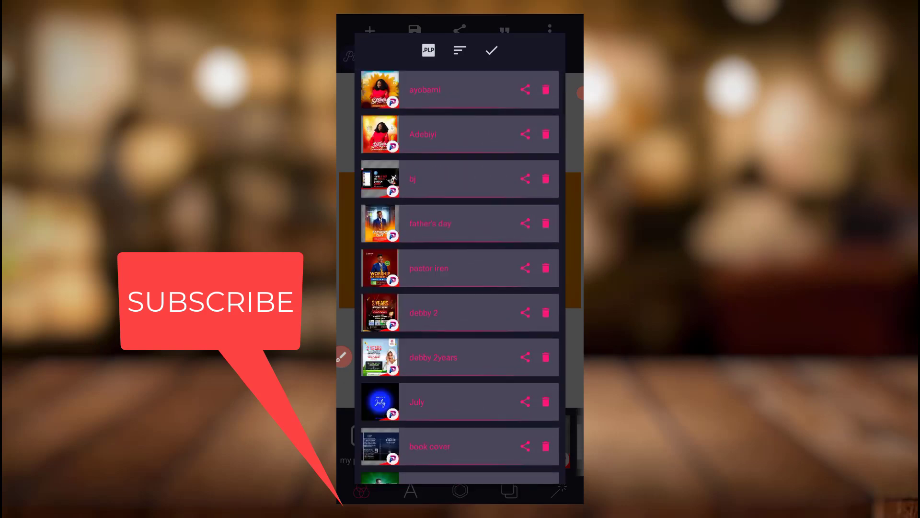
key(Escape)
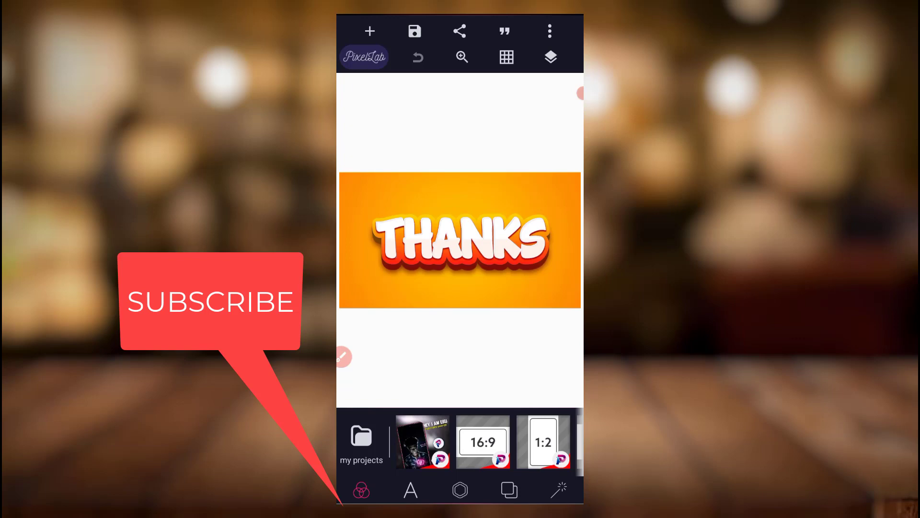
Start saving the design as a project, then cancel without naming it.
click(415, 31)
click(450, 60)
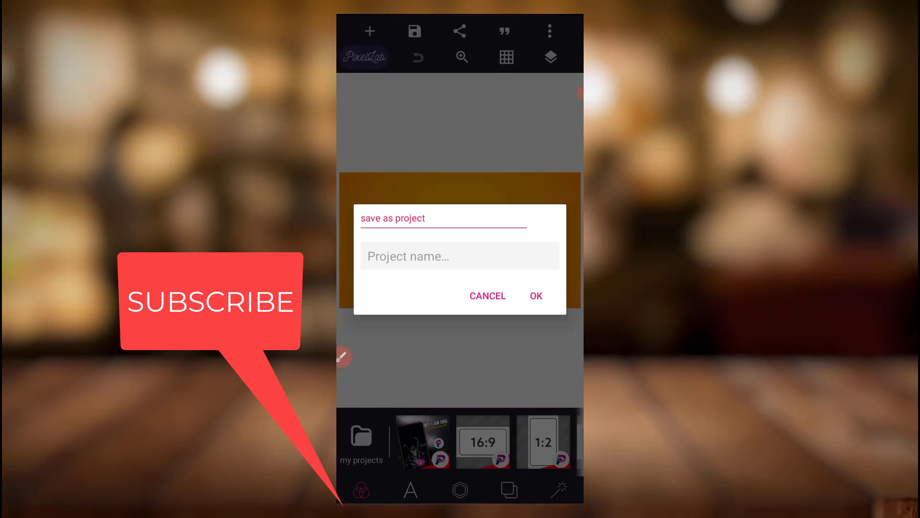
click(487, 296)
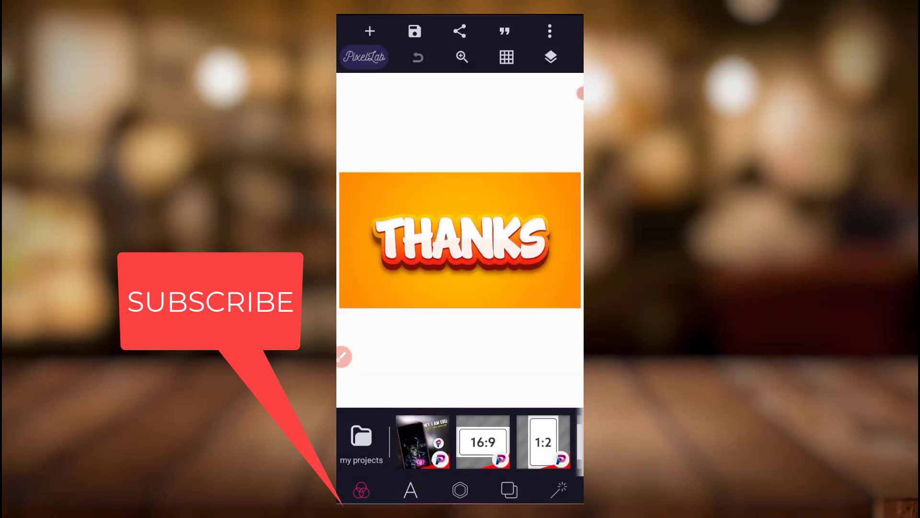
click(551, 57)
click(434, 112)
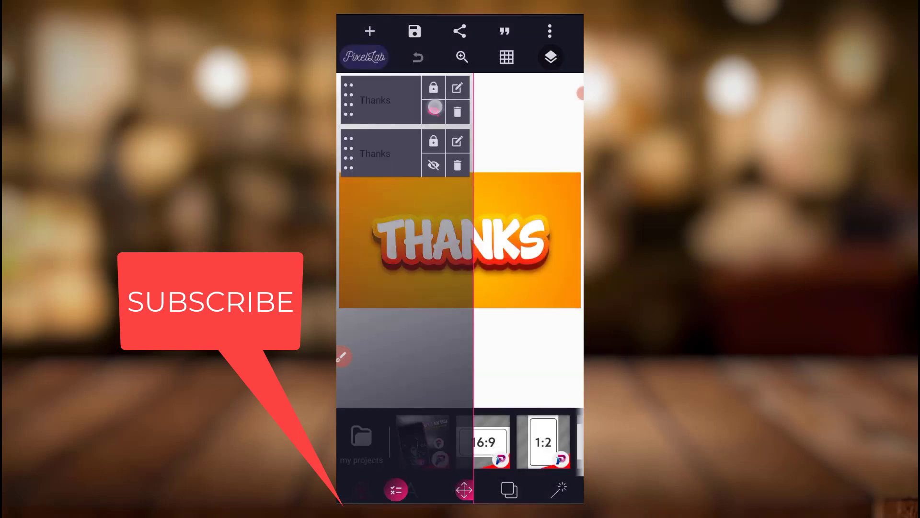
click(434, 111)
click(433, 111)
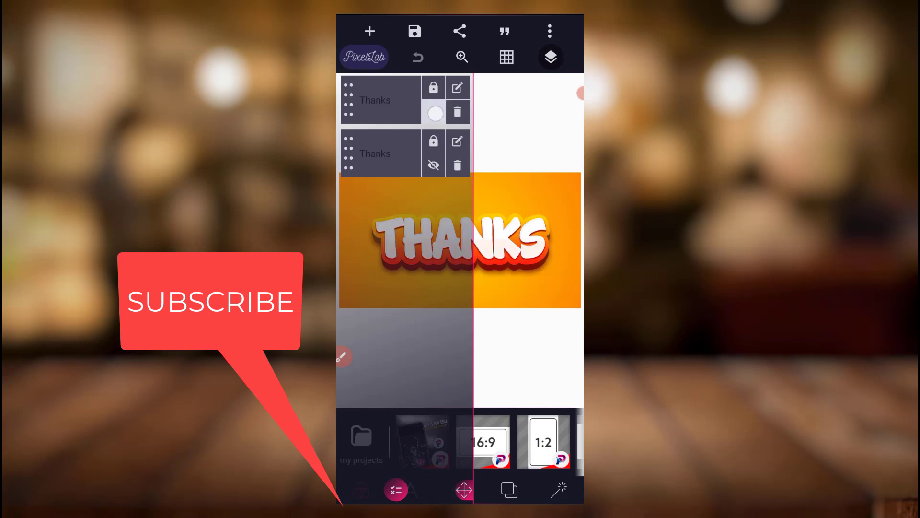
click(433, 111)
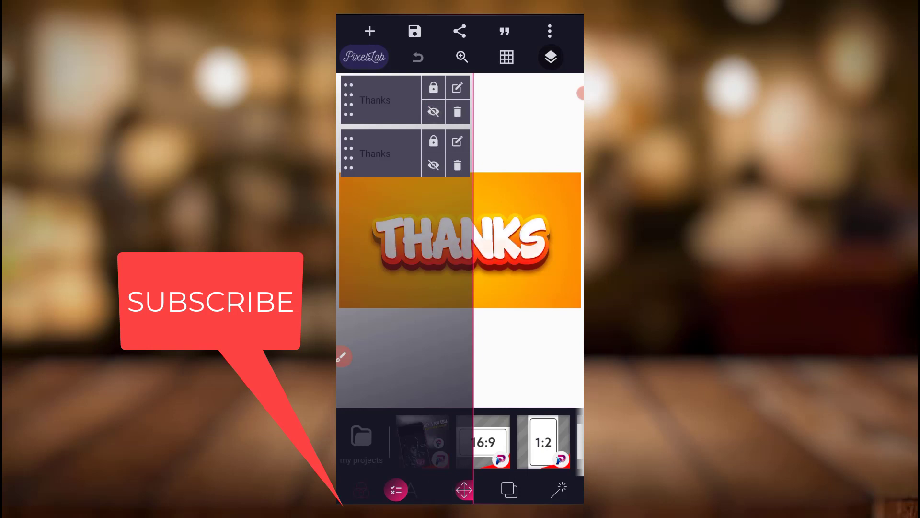
click(434, 112)
click(433, 167)
click(432, 167)
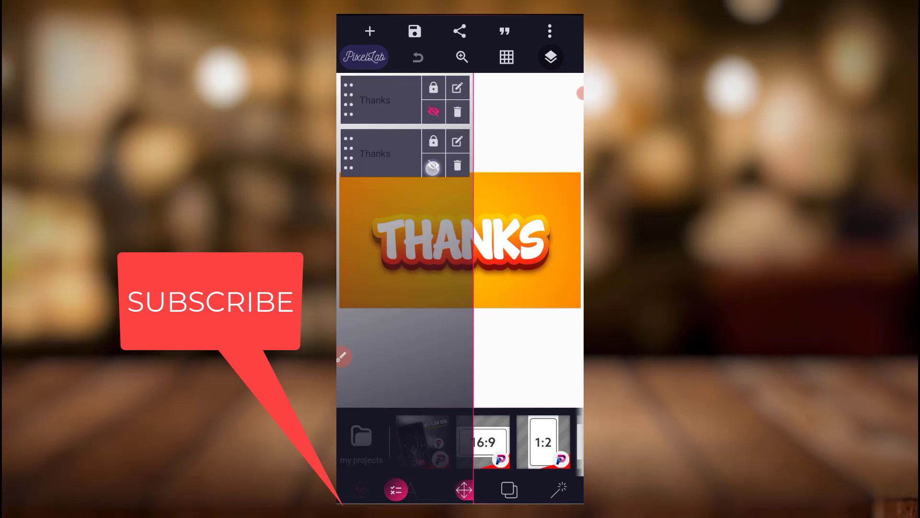
click(433, 165)
click(433, 165)
click(434, 113)
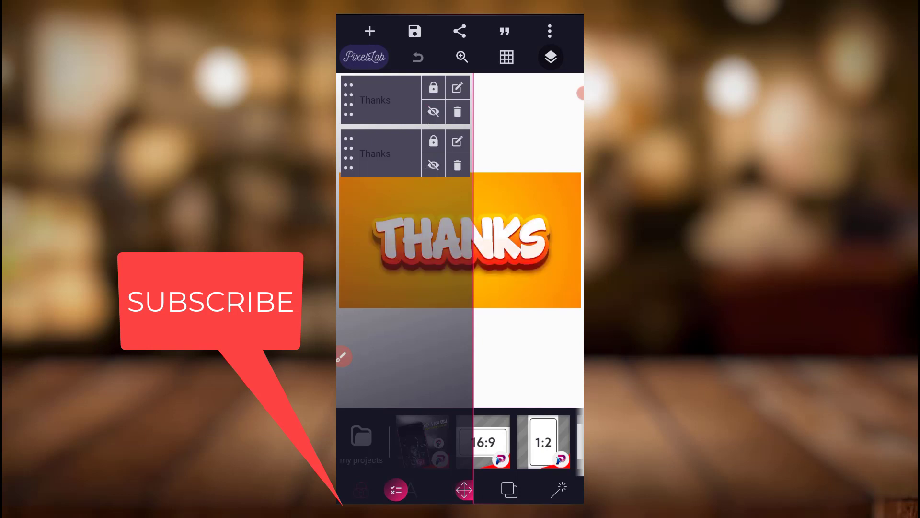
click(551, 57)
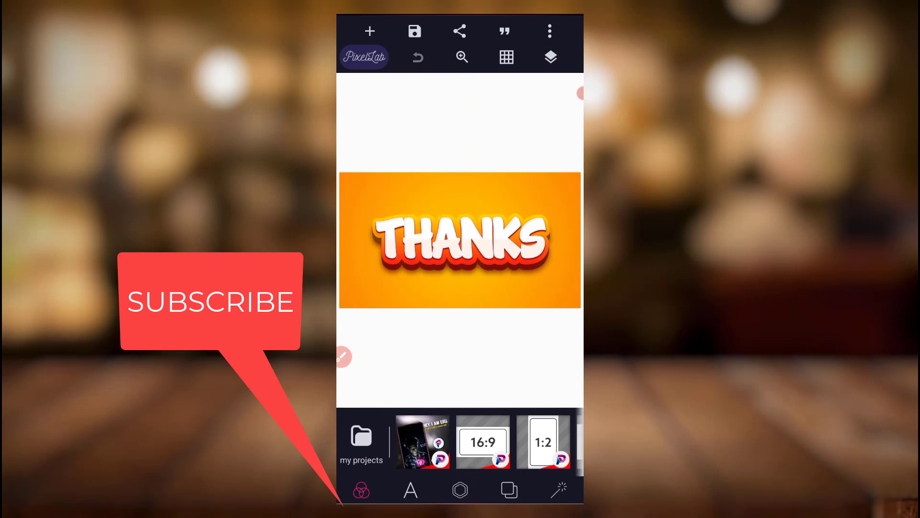